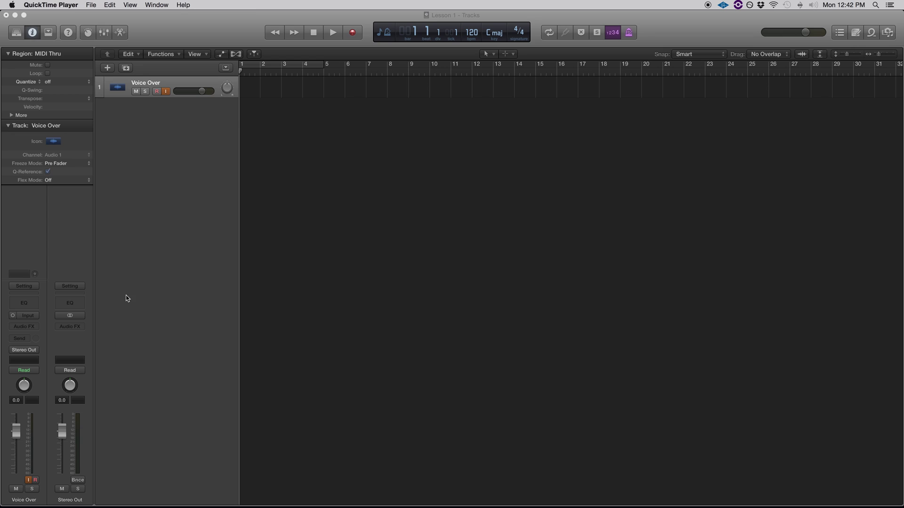
Add one new Guitar or Bass track with Input 1, input monitoring and the default patch loaded
click(135, 21)
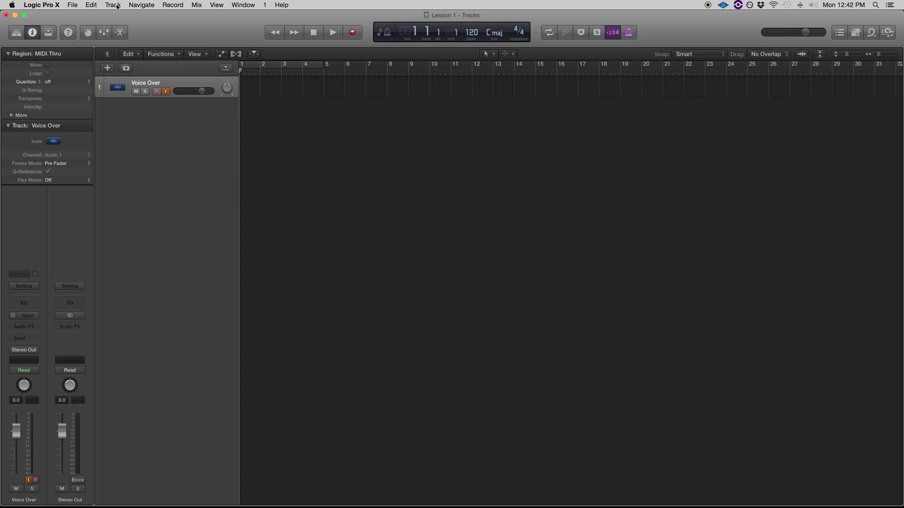
click(113, 5)
click(125, 15)
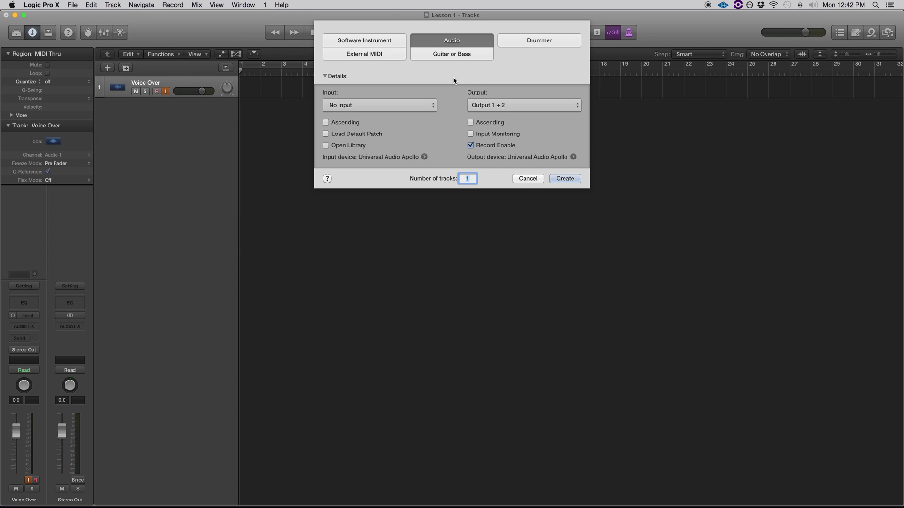
click(469, 56)
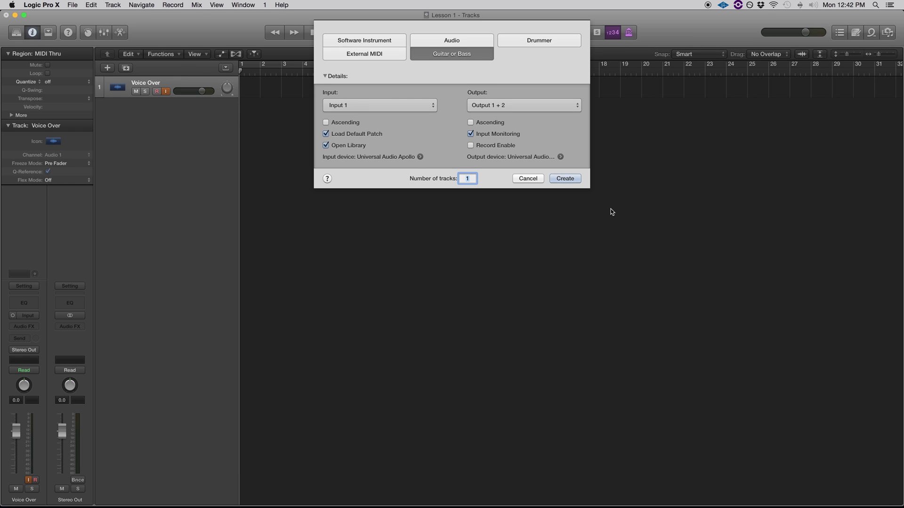
click(575, 182)
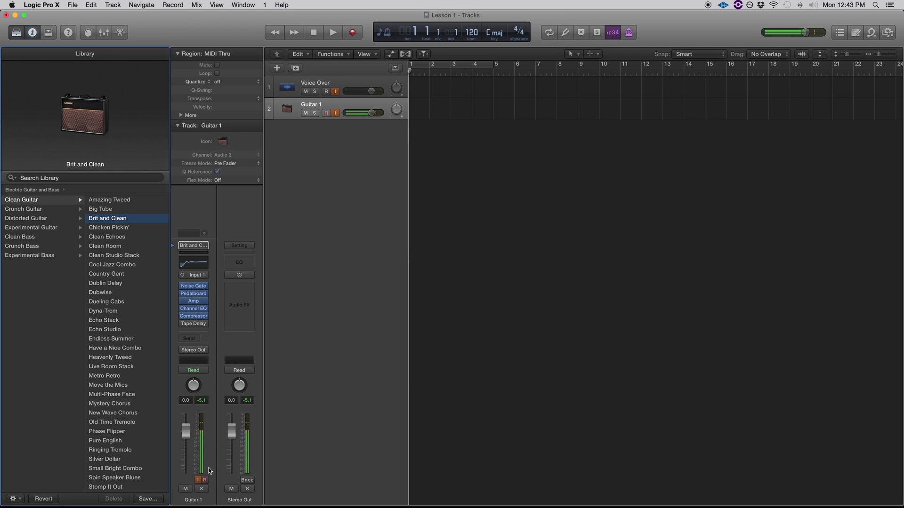
Load the channel strip setting Jack White Lead_DA2 from the Distorted guitar amps onto the new guitar track
click(199, 246)
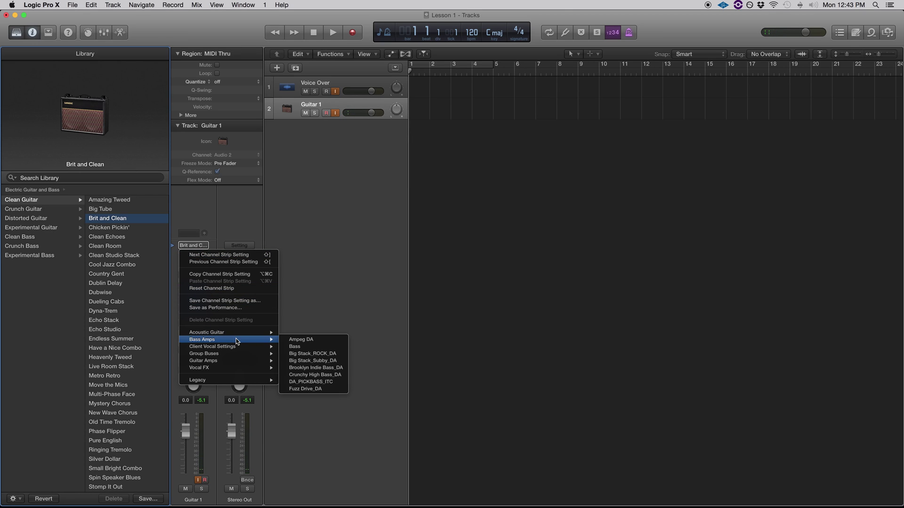
mouse_move(237, 348)
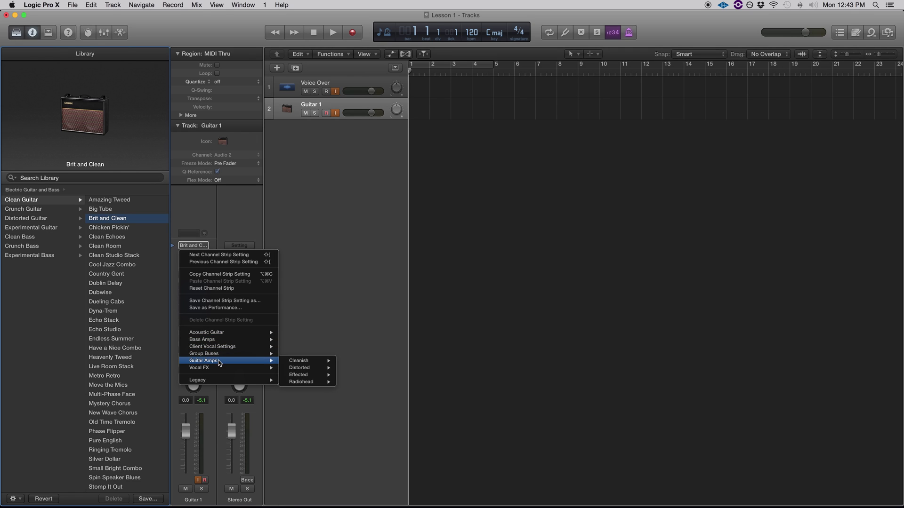
mouse_move(319, 376)
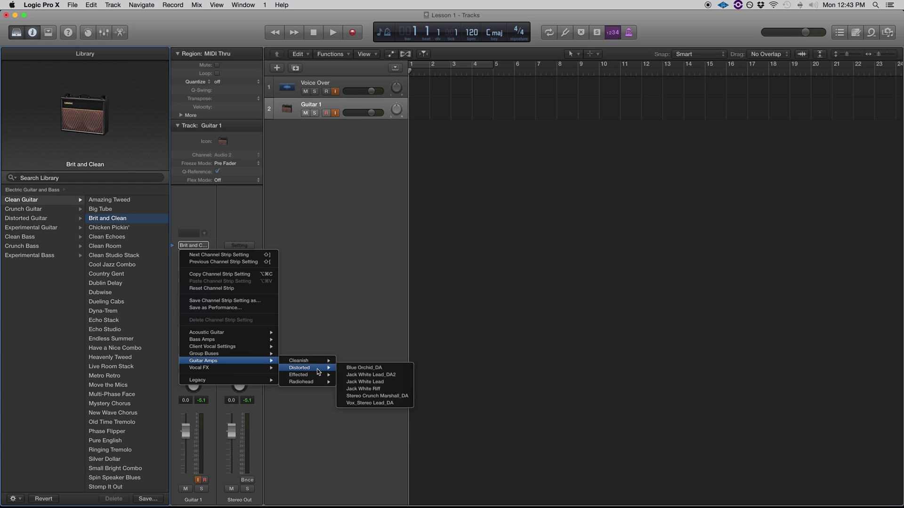
click(360, 375)
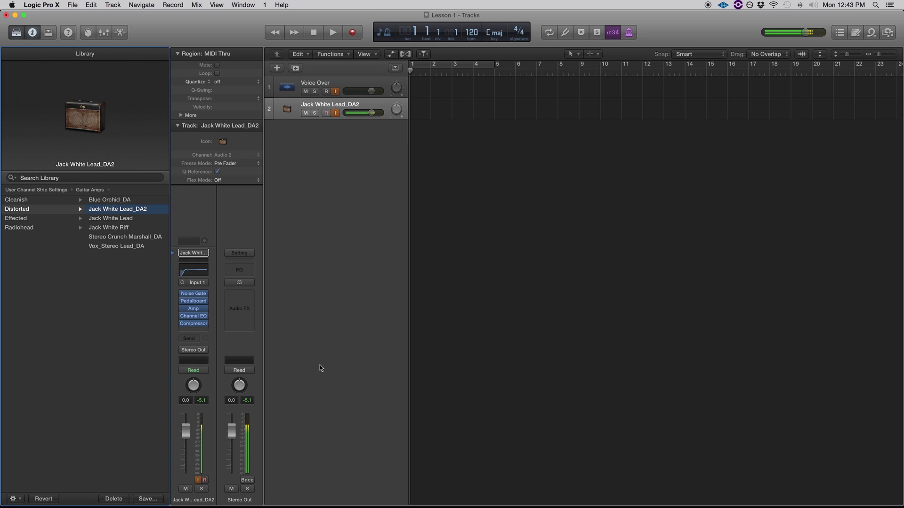
Open the guitar track's Amp Designer and turn up the amp's gain and presence
mouse_move(193, 311)
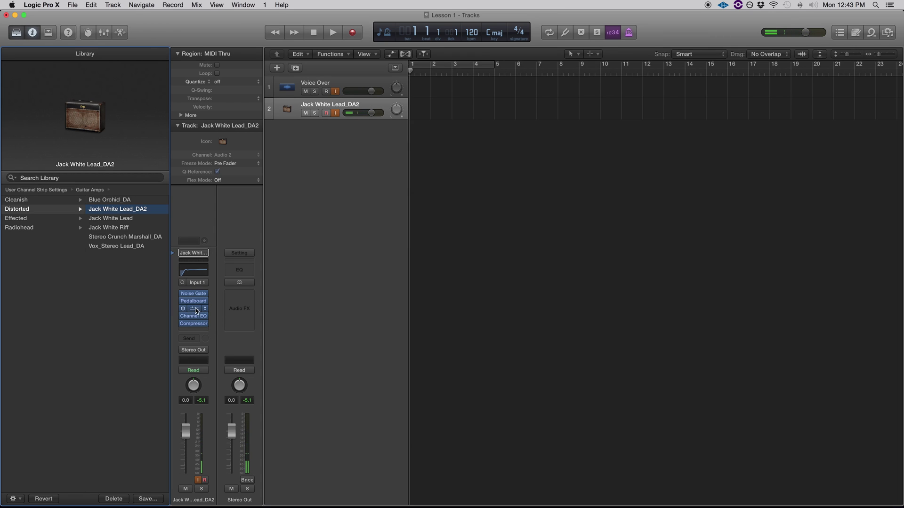
click(194, 309)
drag(123, 128, 121, 137)
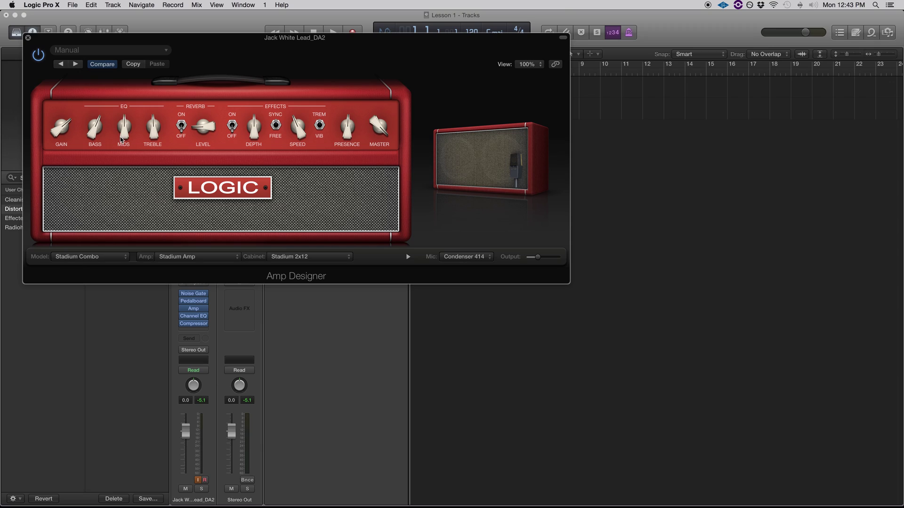
drag(66, 136, 66, 155)
drag(352, 134, 351, 113)
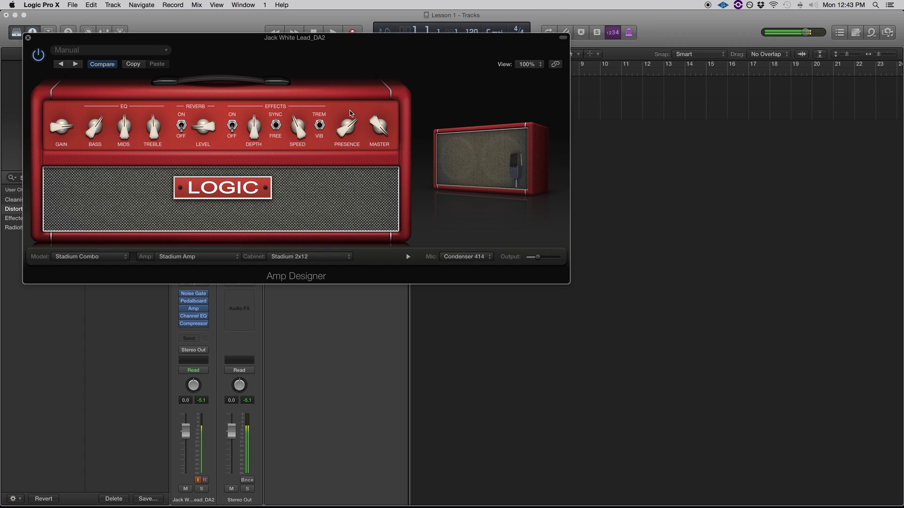
Move the cabinet microphone closer to the center of the speaker cone and close Amp Designer
mouse_move(504, 142)
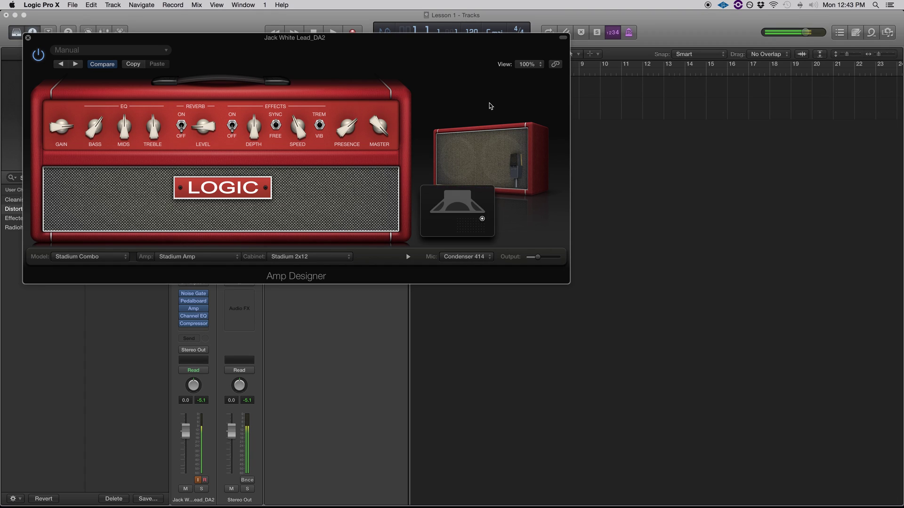
drag(482, 219, 466, 222)
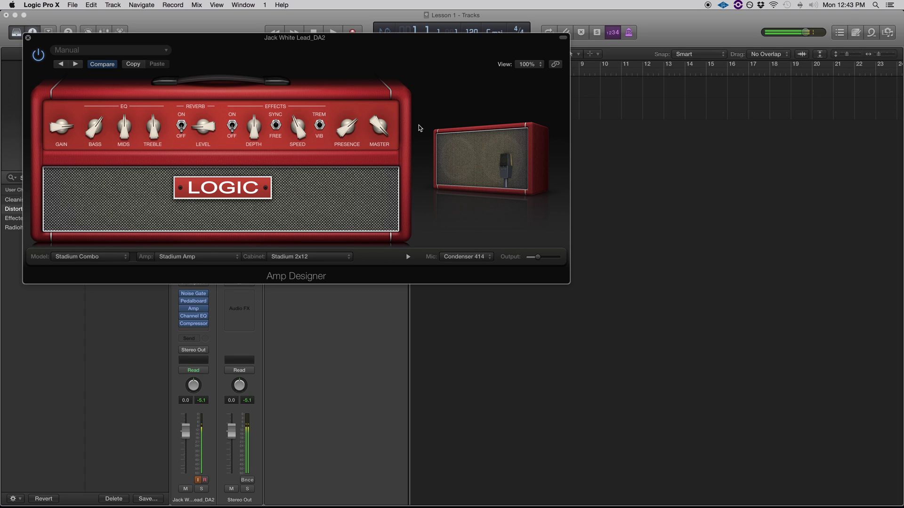
click(29, 38)
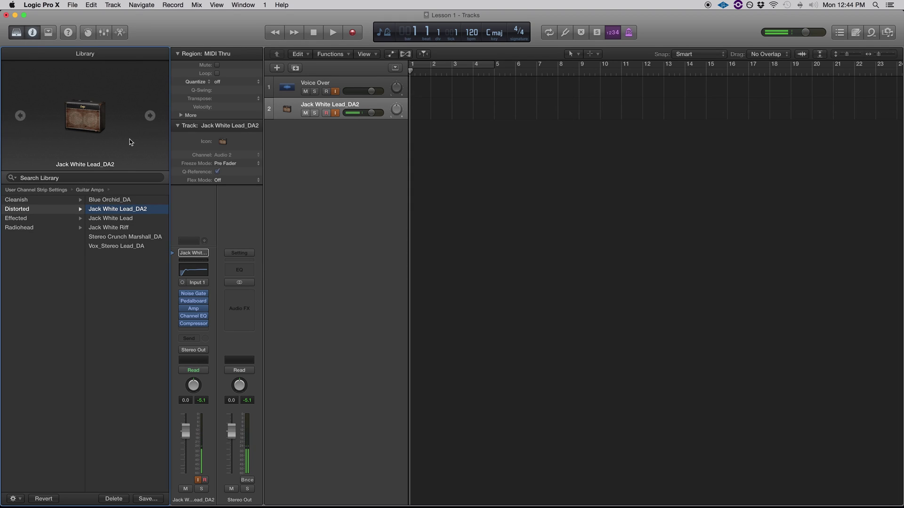
Save the guitar track's channel strip setting as Jack White Lead_DA3 in the Distorted folder inside Guitar Amps
click(193, 253)
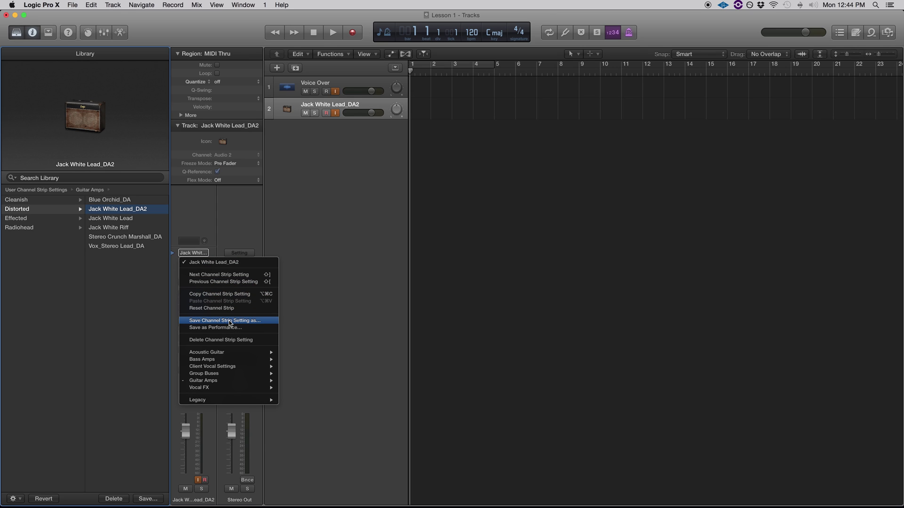
click(230, 321)
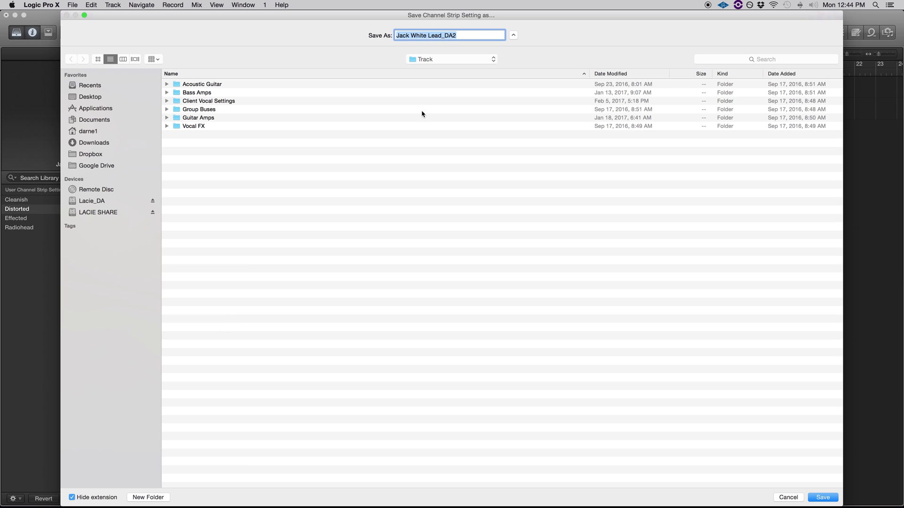
click(465, 38)
key(BackSpace)
text(3)
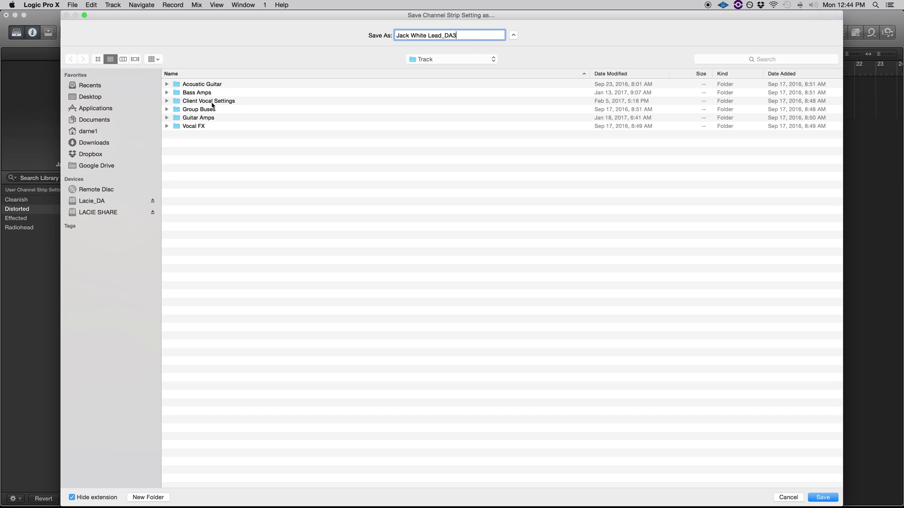
double_click(206, 118)
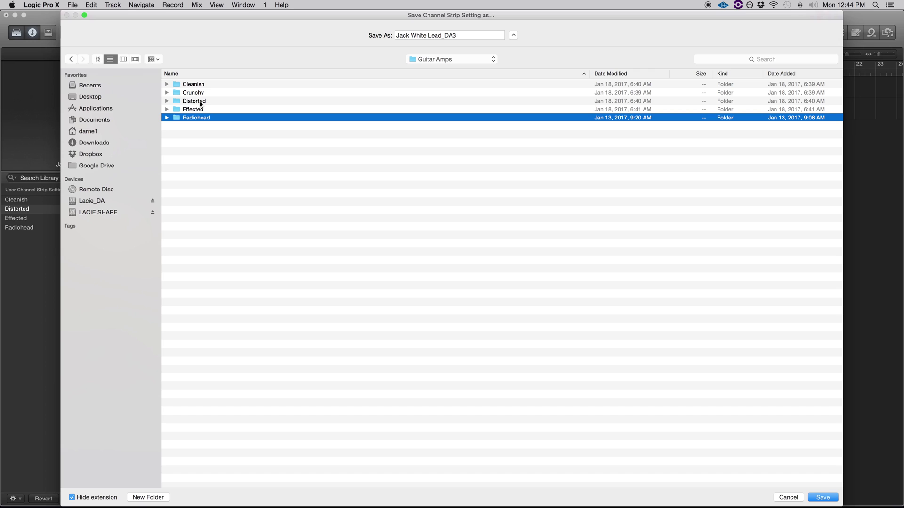
double_click(198, 102)
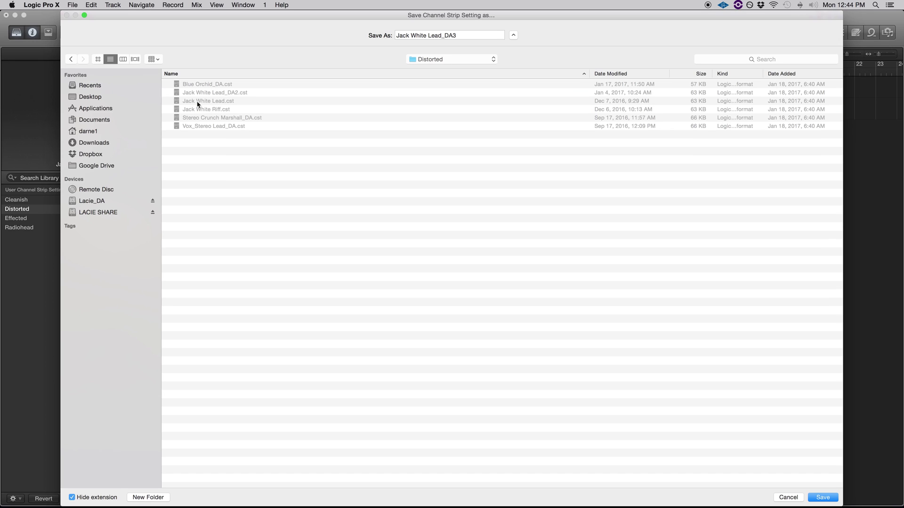
key(Return)
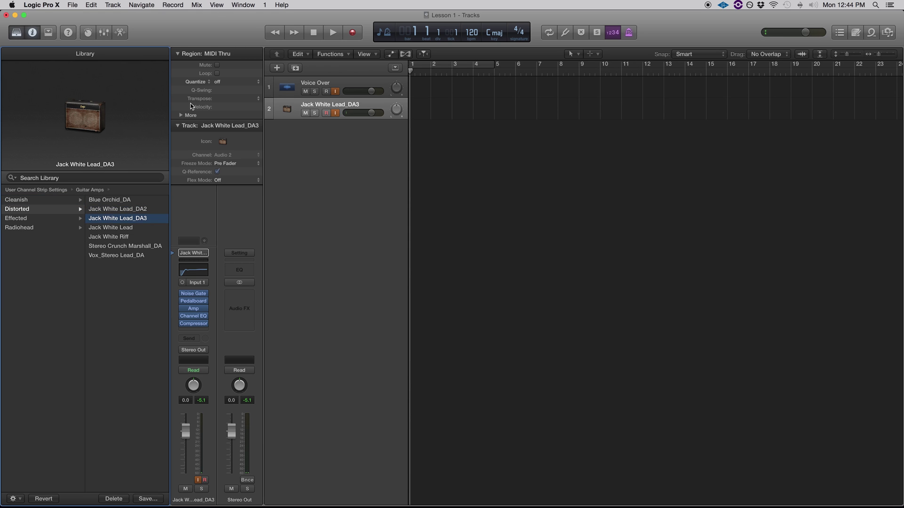
Switch to Finder and open the Track folder inside Channel Strip Settings
mouse_move(197, 500)
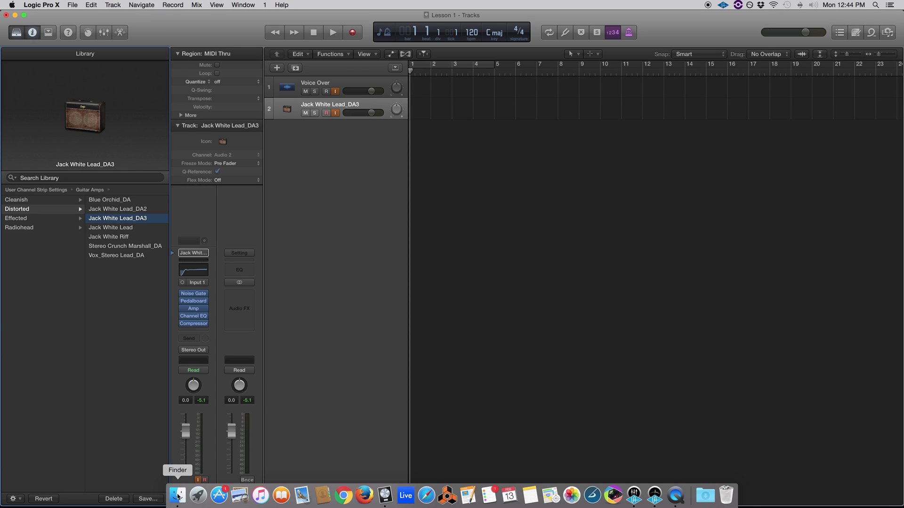
click(178, 496)
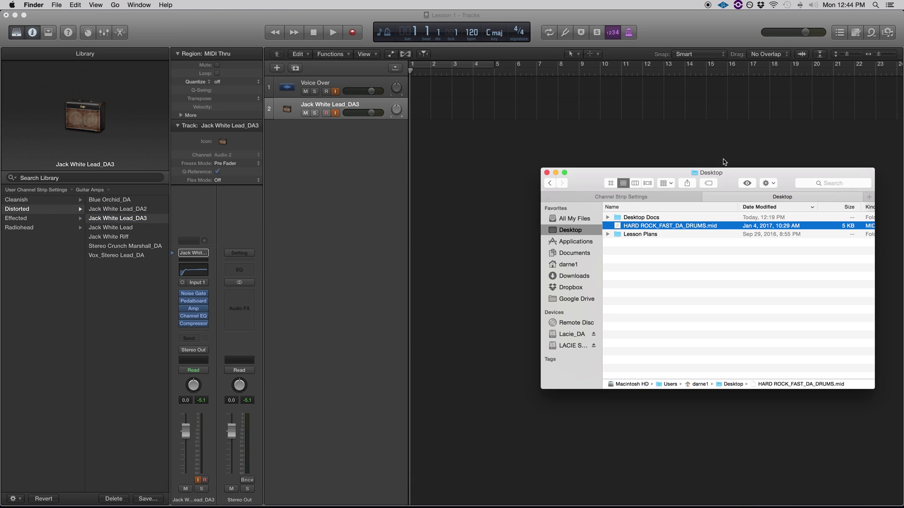
drag(738, 175, 574, 120)
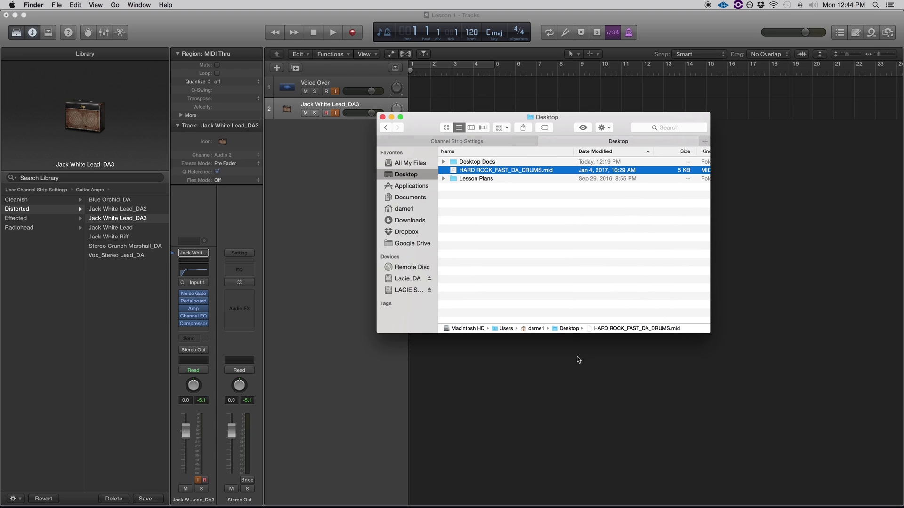
click(462, 141)
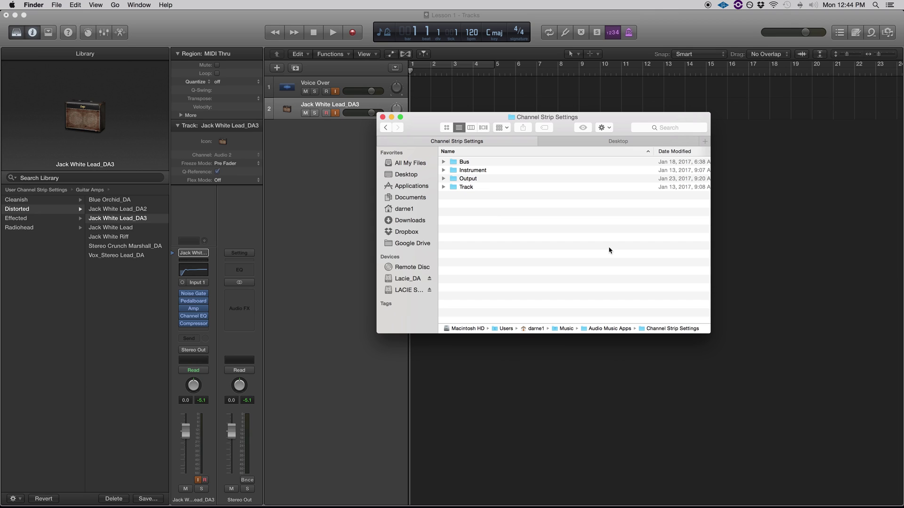
double_click(479, 188)
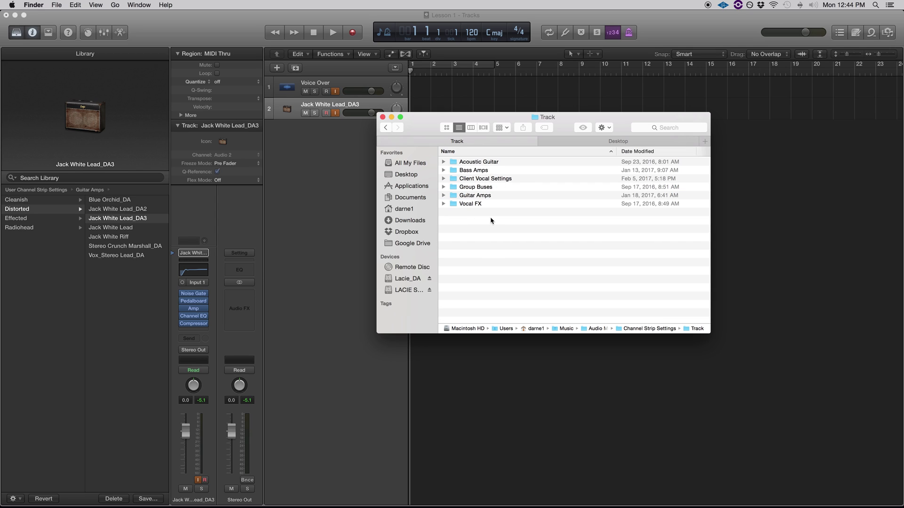
Create a new folder named Guitar Amps 2017 inside the Track folder
key(super+shift+n)
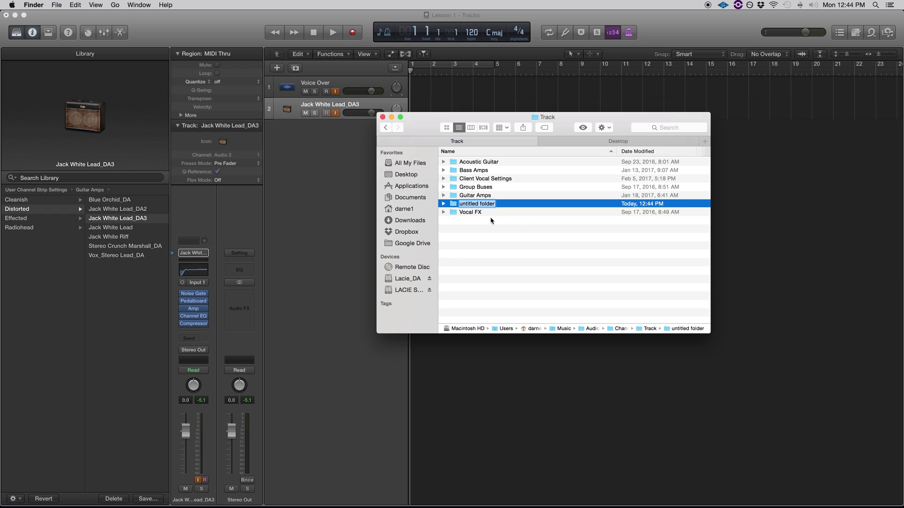
text(Guitar Amps 2017)
key(Return)
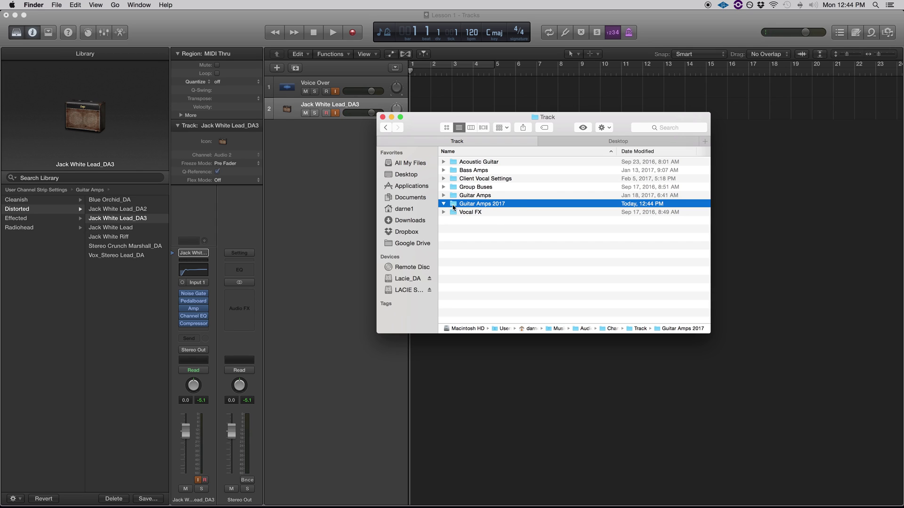
Copy the Distorted folder from Guitar Amps into Guitar Amps 2017, then close the Finder window and return to Logic Pro X
click(443, 204)
click(450, 196)
click(443, 195)
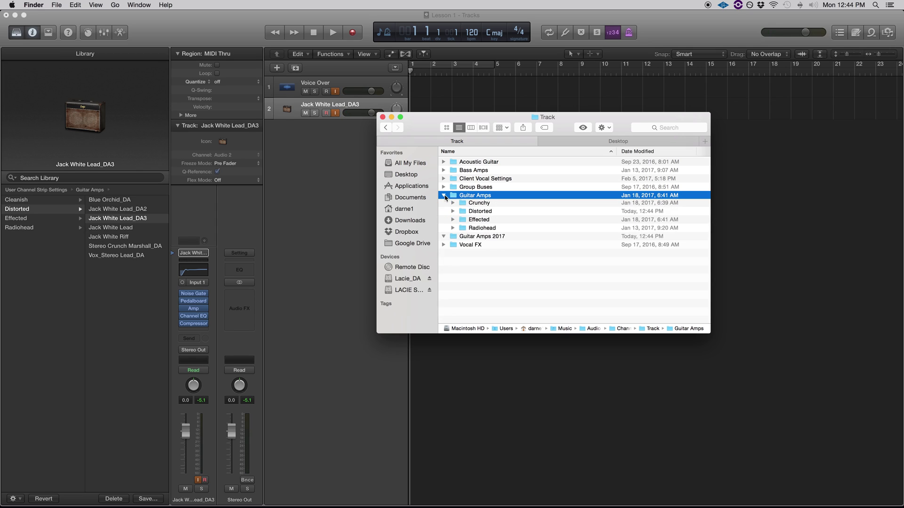
click(476, 222)
key(super+c)
click(481, 248)
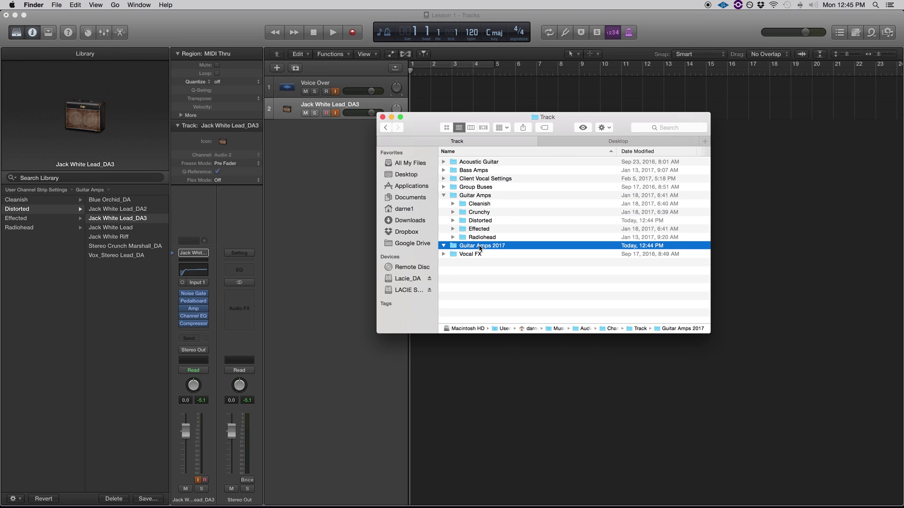
double_click(481, 249)
key(super+v)
click(443, 162)
click(444, 163)
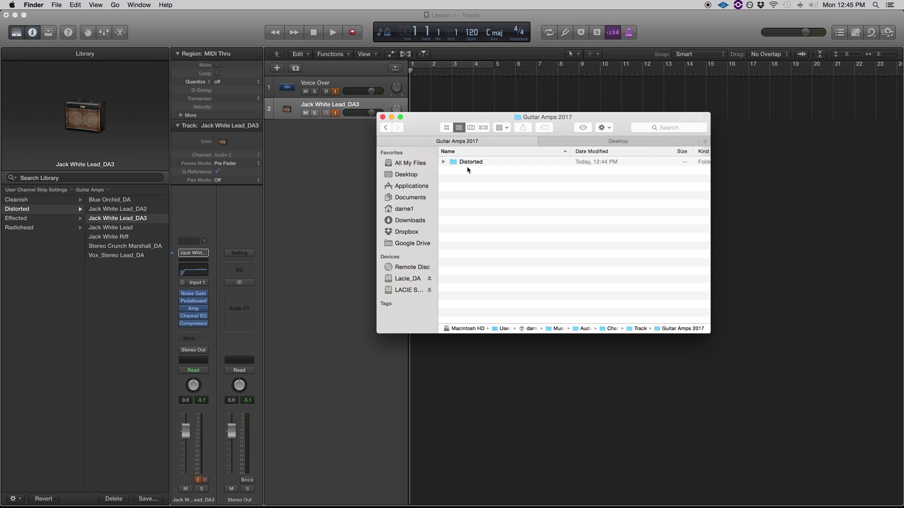
click(382, 117)
click(341, 231)
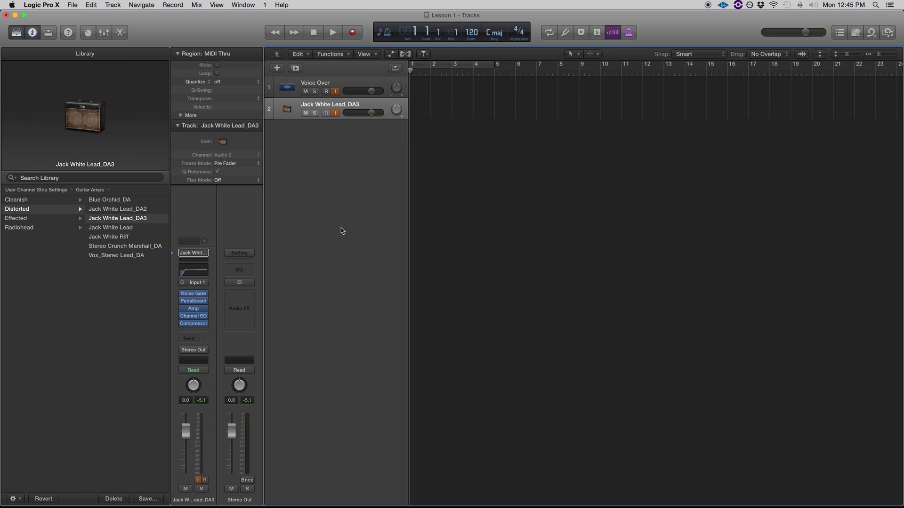
Create a new software instrument track and load the SMASH_DA2 channel strip setting from the Drums user settings
click(113, 5)
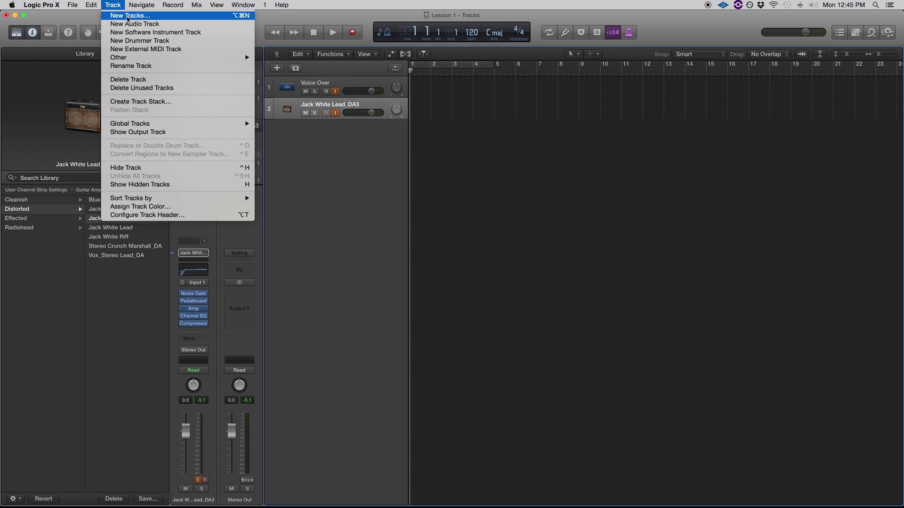
click(149, 33)
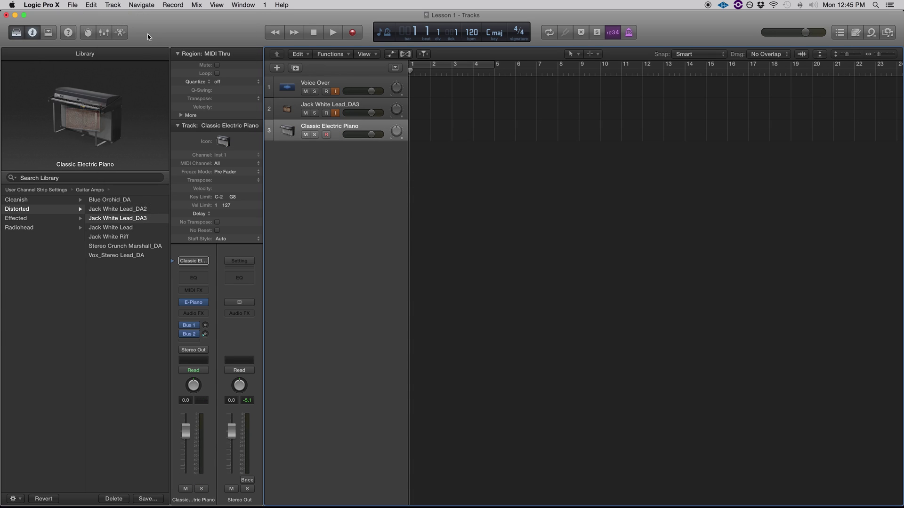
click(198, 262)
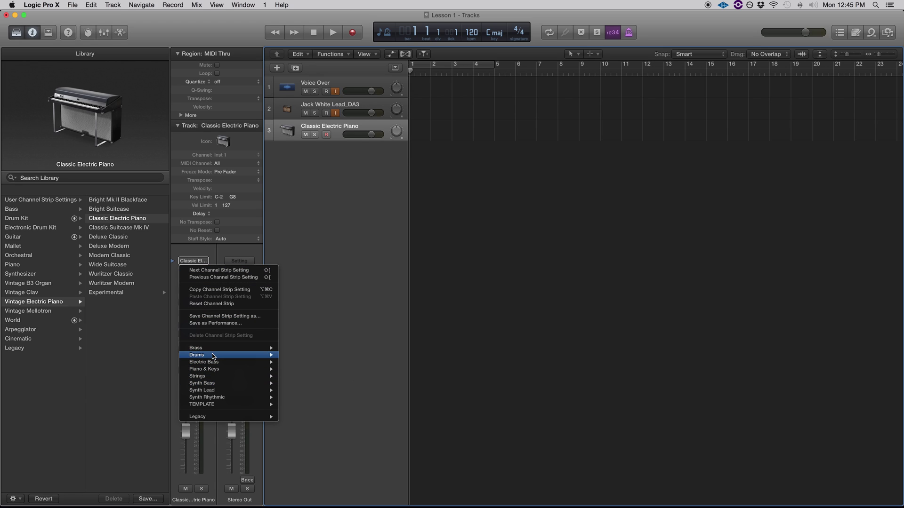
mouse_move(212, 362)
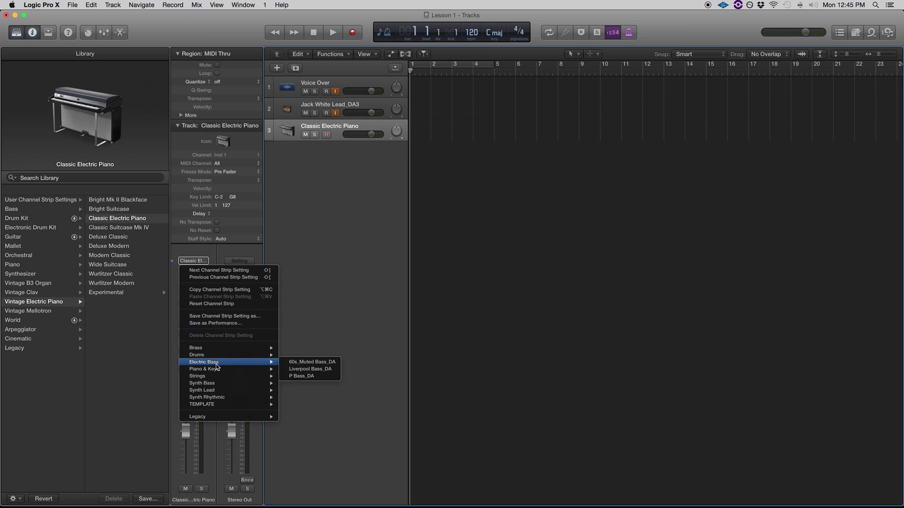
mouse_move(211, 357)
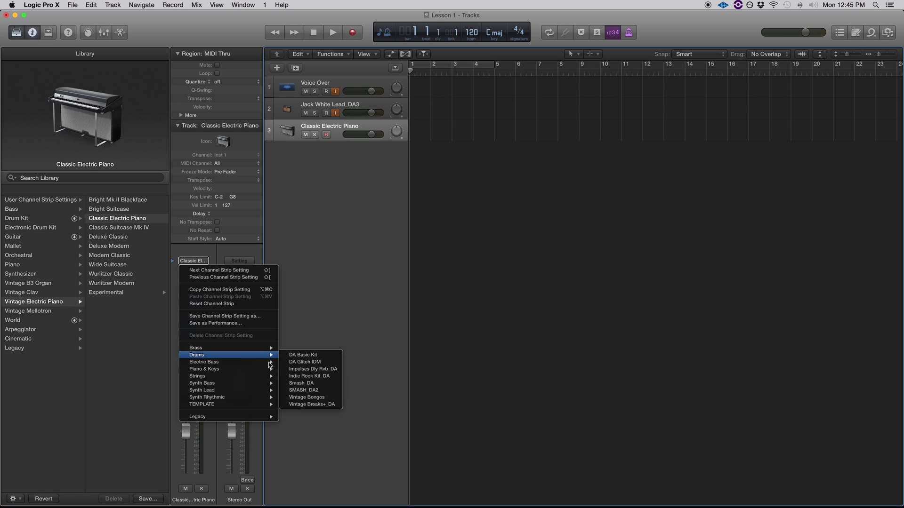
click(315, 393)
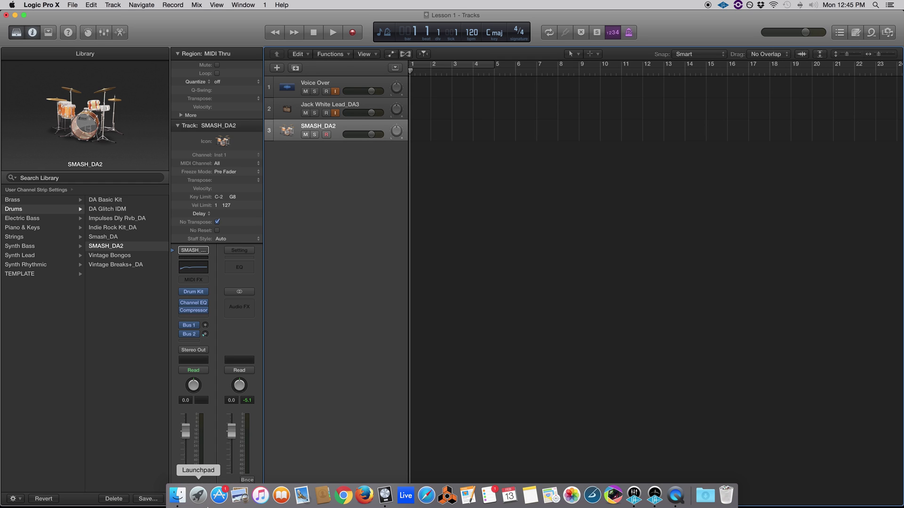
Import HARD ROCK_FAST_DA_DRUMS.mid from the Finder's Desktop folder onto the SMASH_DA2 track at bar 1, including its tempo information
click(179, 498)
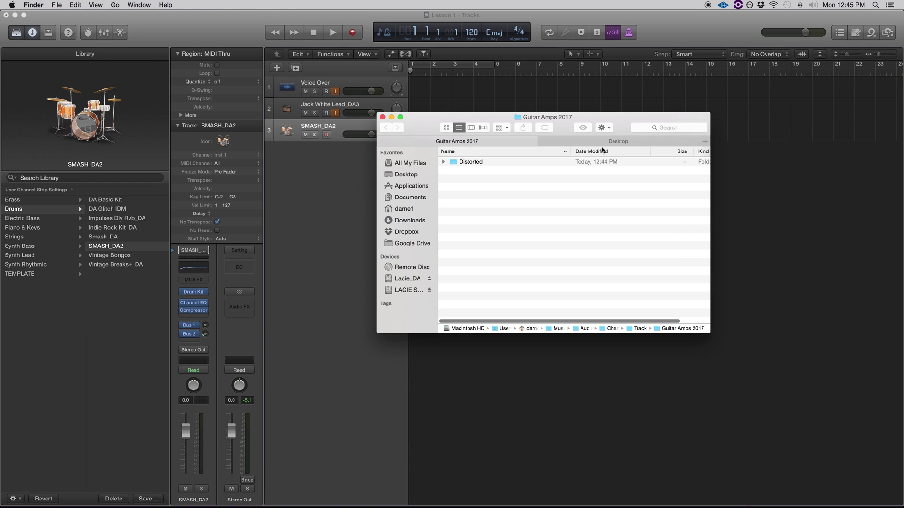
click(590, 142)
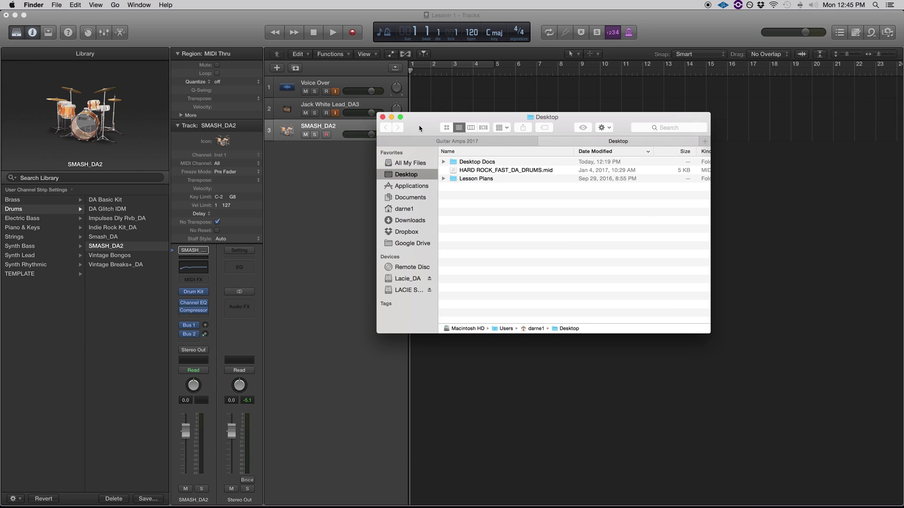
drag(419, 128, 475, 268)
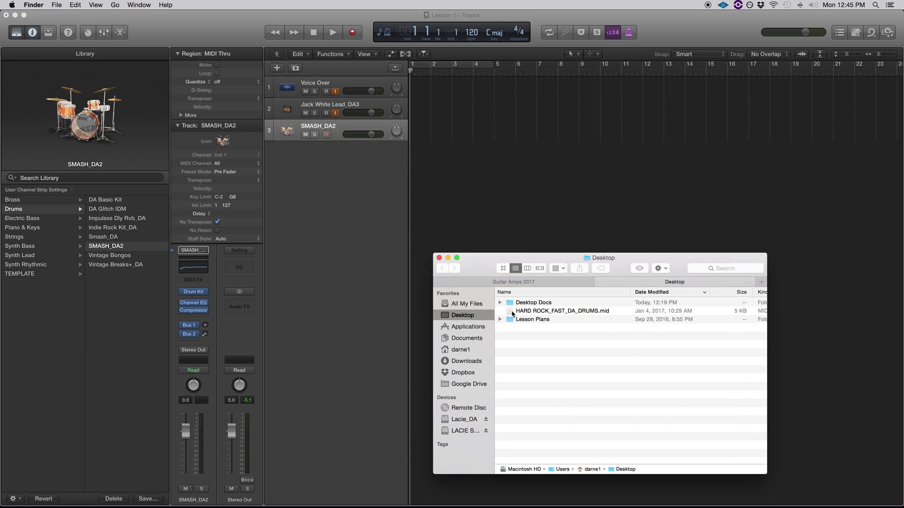
drag(512, 315, 419, 134)
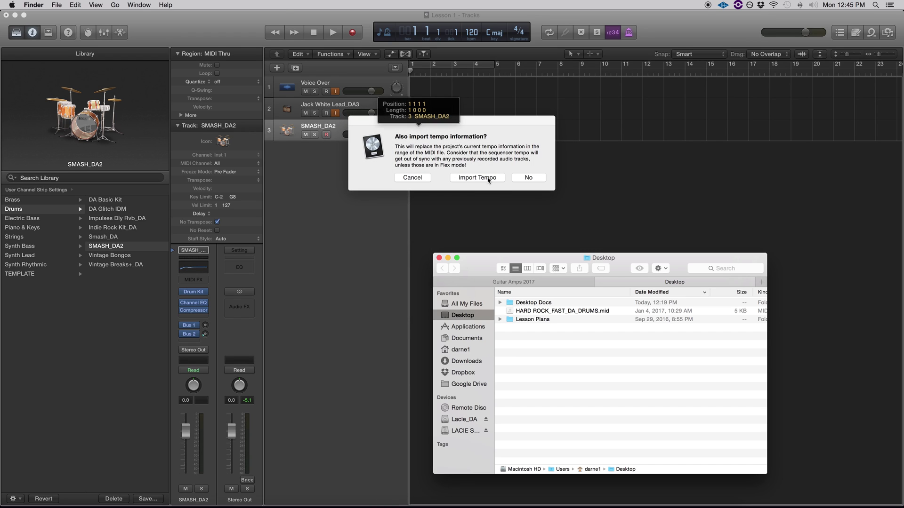
click(488, 178)
click(448, 189)
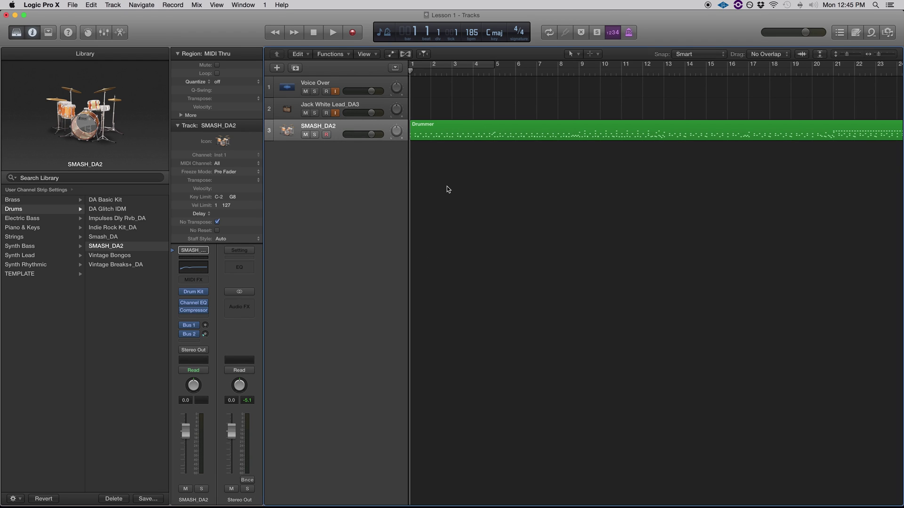
Play back the imported drum region on the SMASH_DA2 track and return the playhead to the start
key(space)
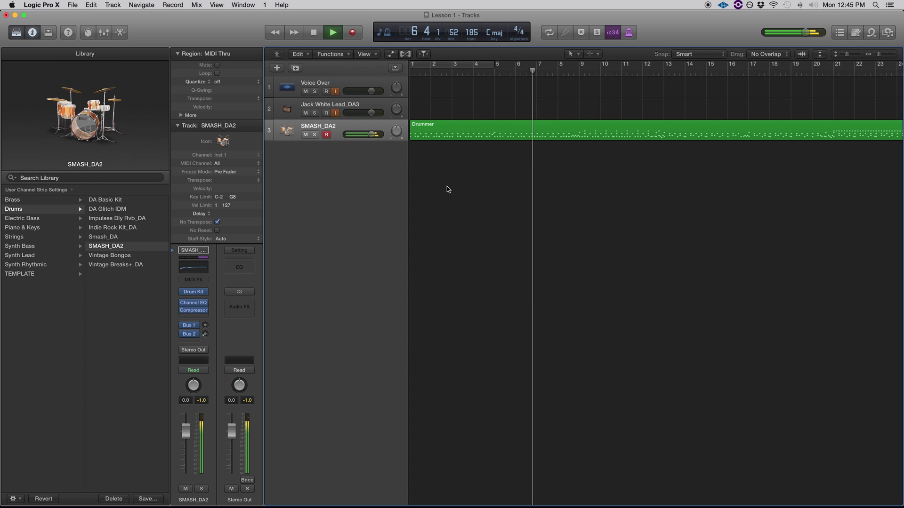
key(space)
key(Return)
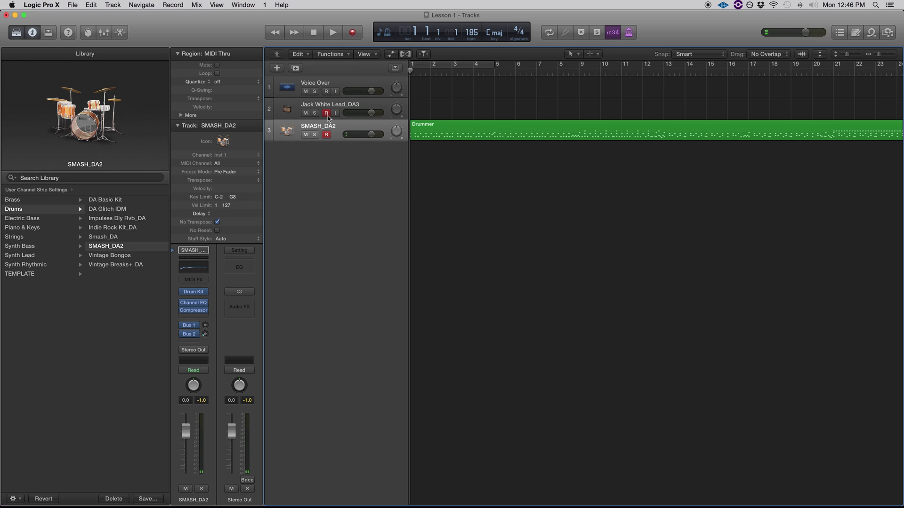
Record a guitar take of about 12 bars from bar 1 on the Jack White Lead_DA3 track, with the Voice Over track muted
key(r)
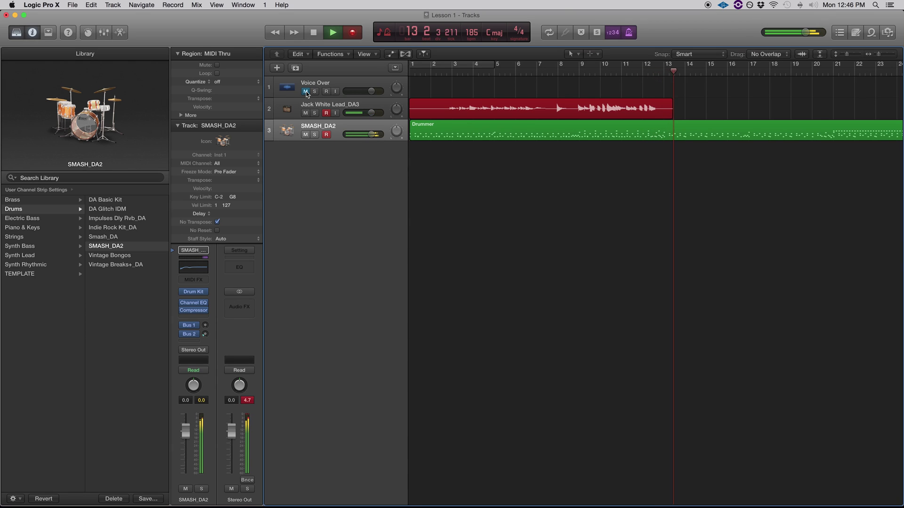
key(space)
key(Return)
Play back the recorded take with the drums and lower the Jack White Lead_DA3 track's volume to -3.3 dB
key(space)
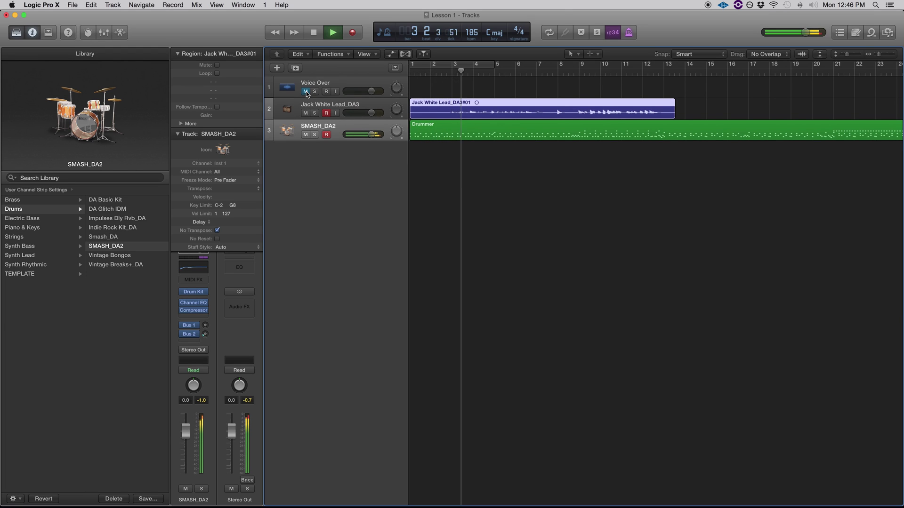
drag(371, 113, 366, 113)
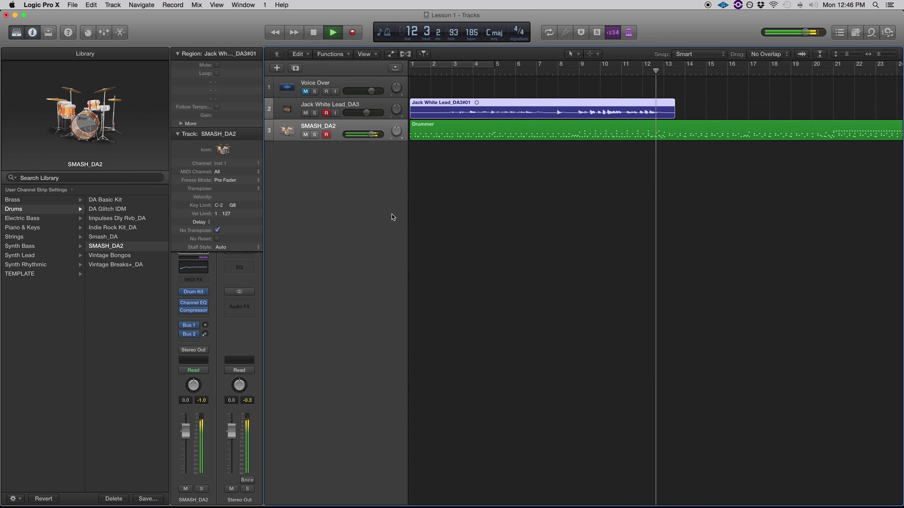
key(space)
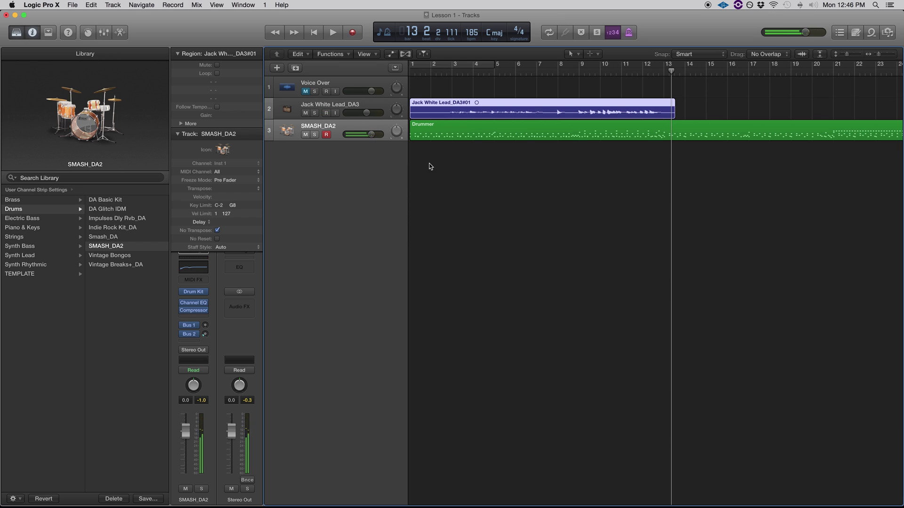
Open the Mixer and load the user channel strip setting Music For Media_FINAL BUS on the Stereo Out channel
key(super+2)
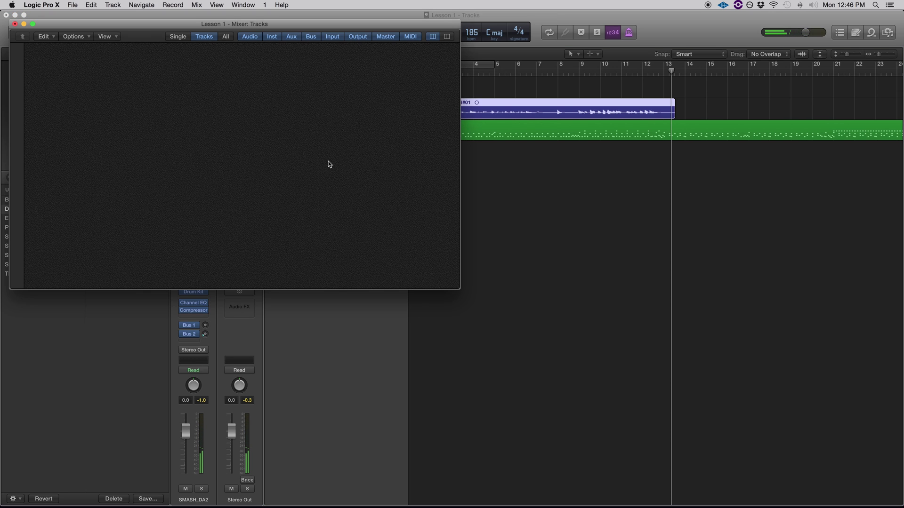
scroll(193, 150, down, 1)
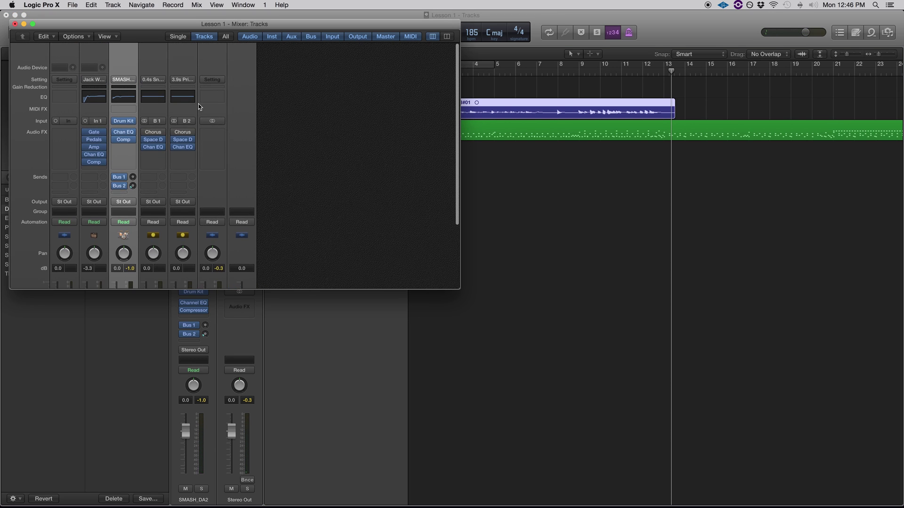
scroll(213, 117, up, 5)
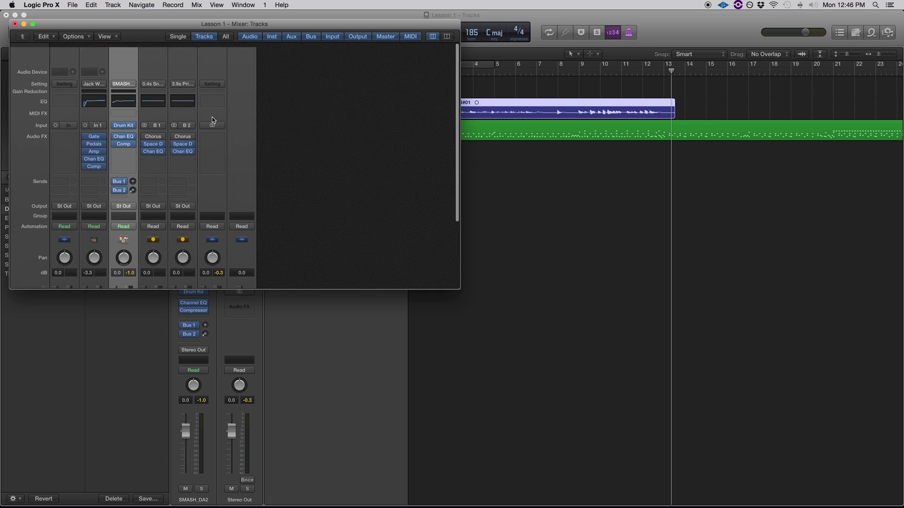
scroll(216, 94, down, 4)
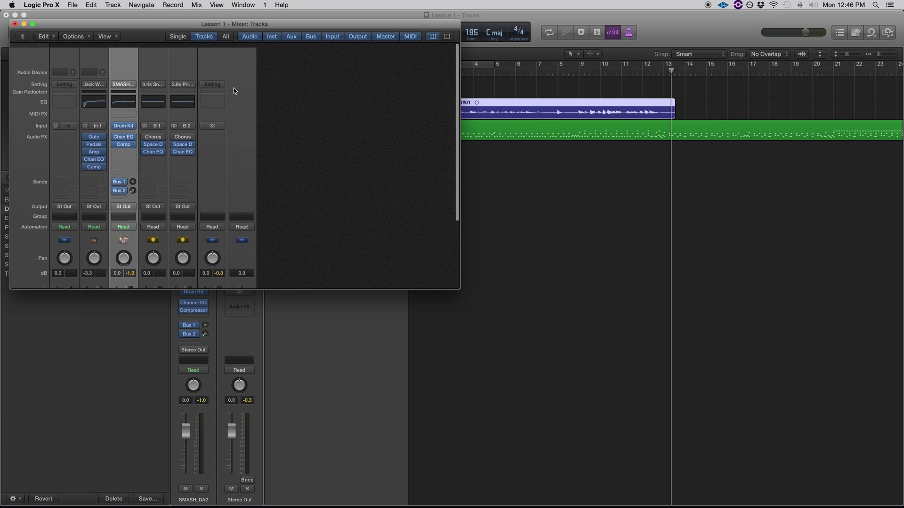
scroll(216, 91, up, 4)
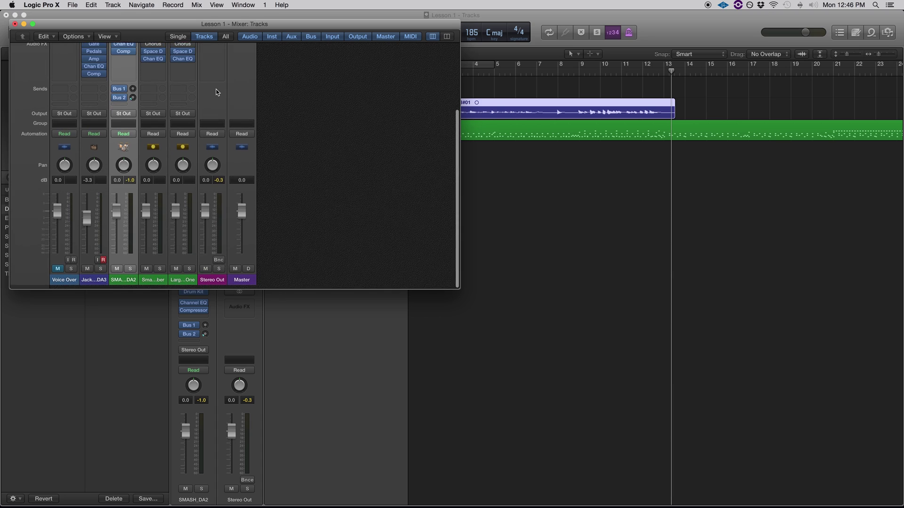
click(212, 79)
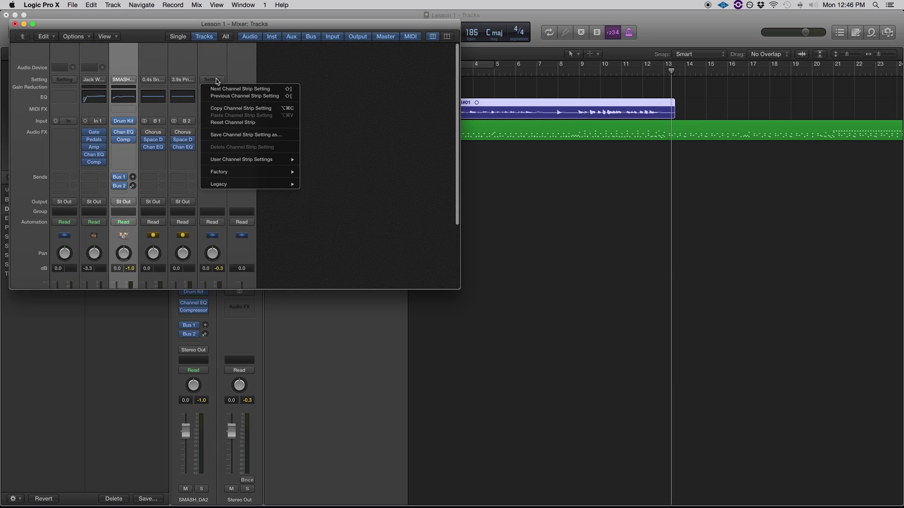
mouse_move(242, 177)
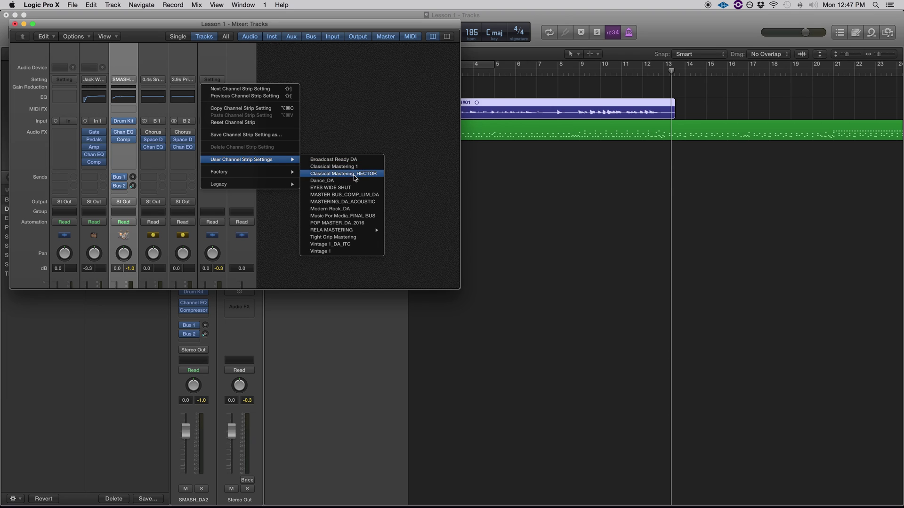
click(325, 217)
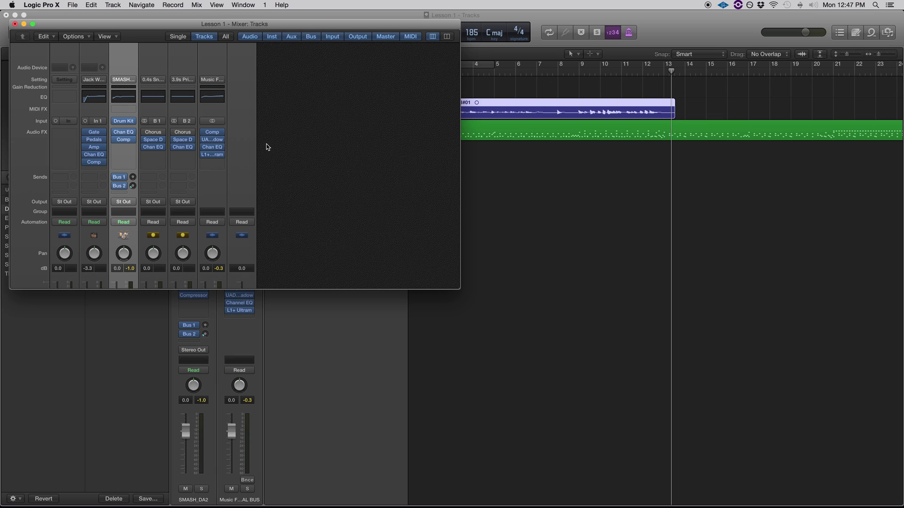
Examine the Compressor and UAD Shadow Hills Mastering Compressor settings on the Music For Media_FINAL BUS output channel
click(217, 136)
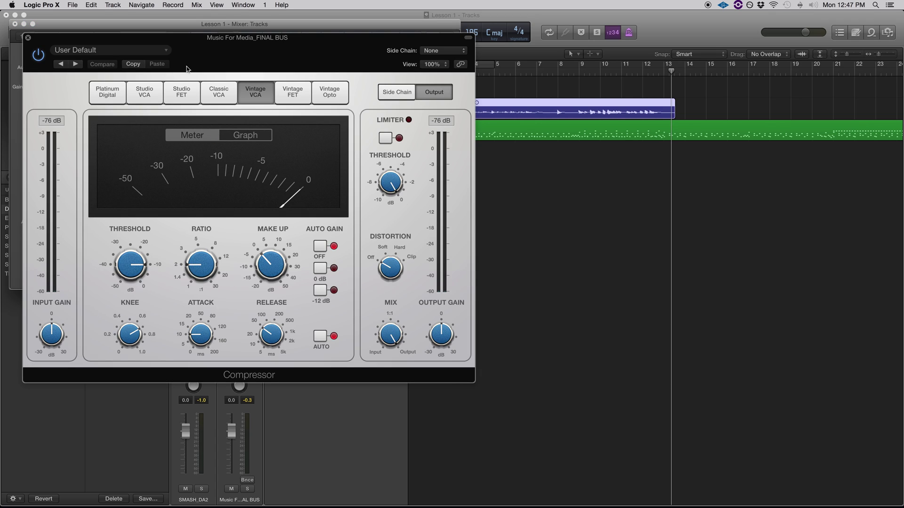
click(28, 38)
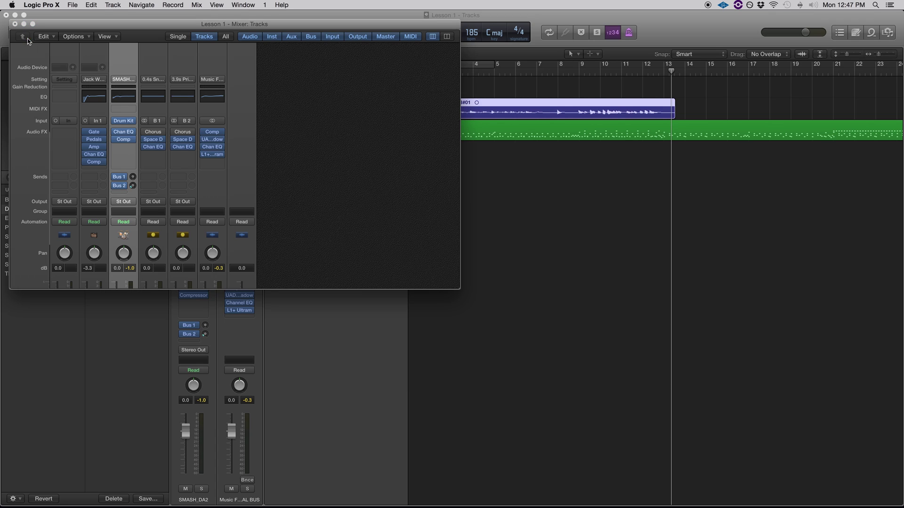
click(221, 132)
click(279, 113)
click(213, 141)
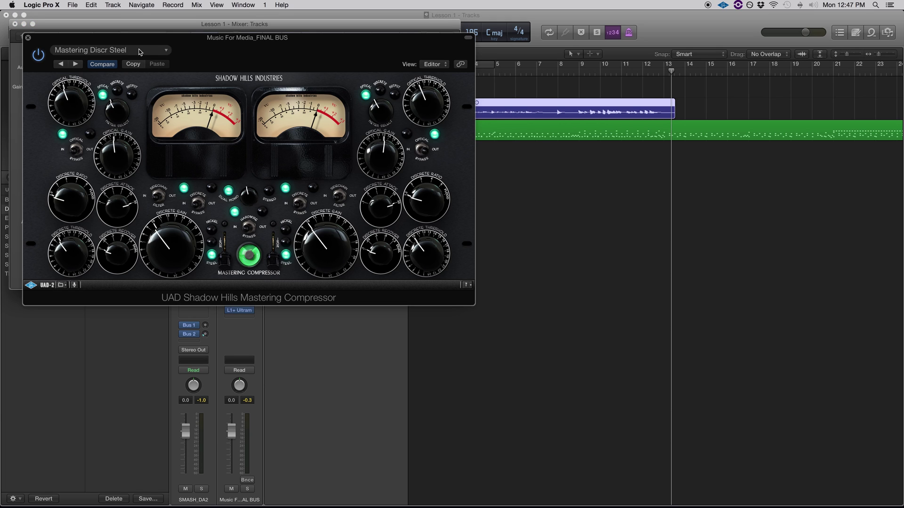
click(29, 38)
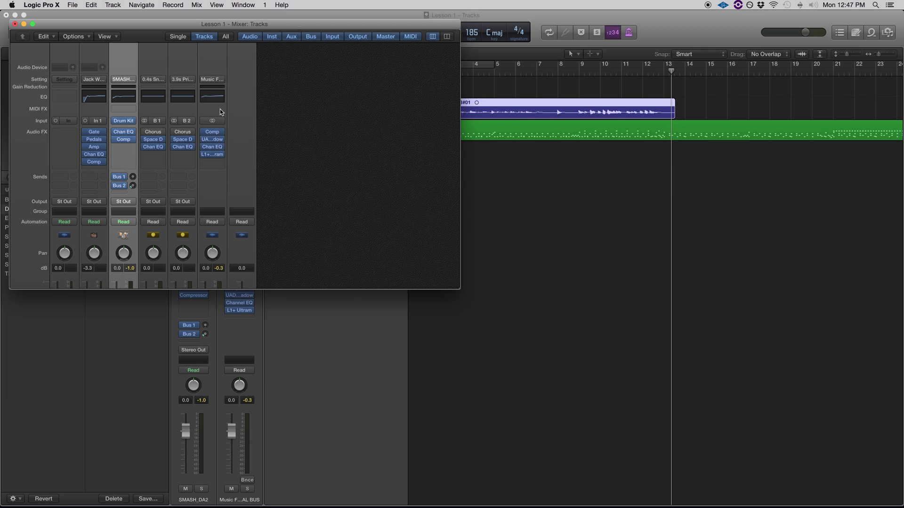
Play the project and raise the output channel's L1+ Ultramaximizer threshold to -2.9, moving the plug-in window clear of the Mixer channels
click(213, 155)
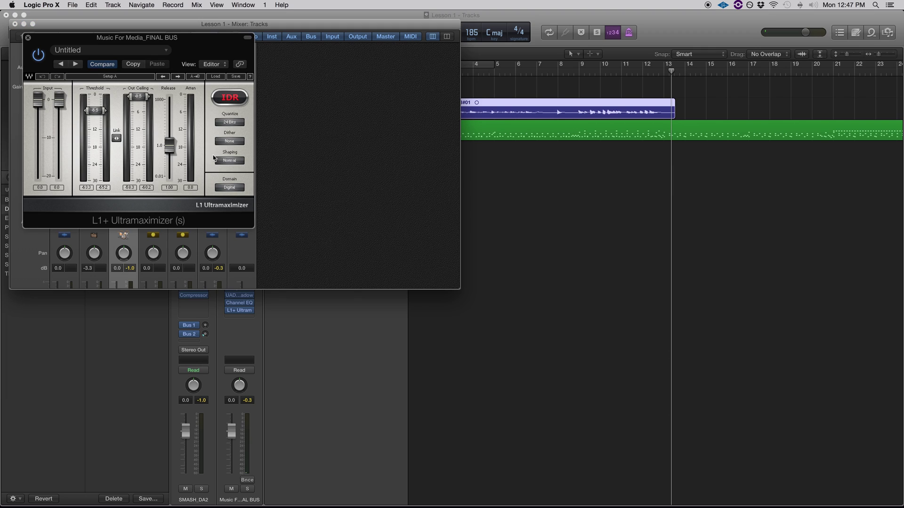
key(space)
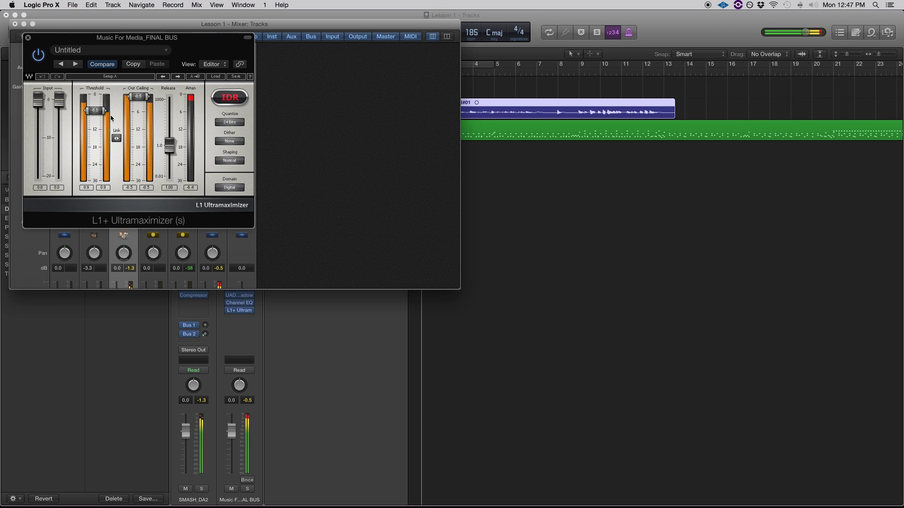
drag(98, 114, 98, 107)
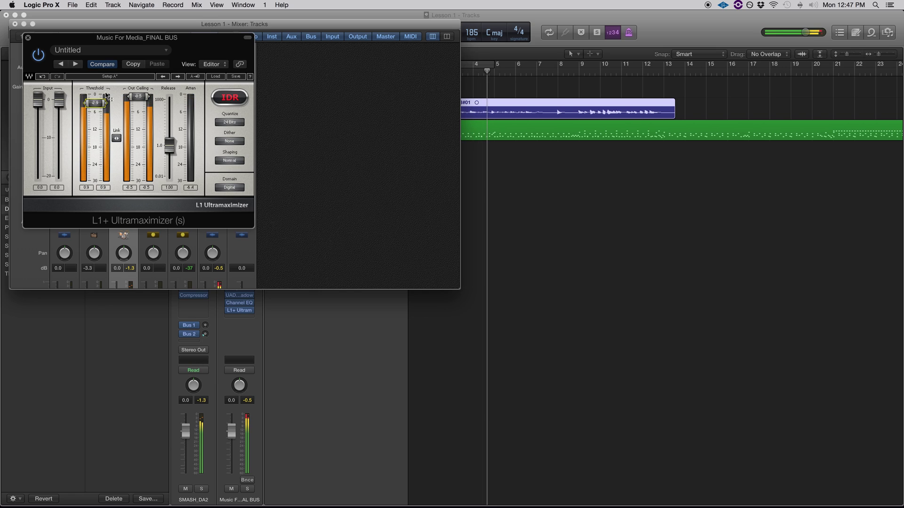
drag(134, 53, 395, 221)
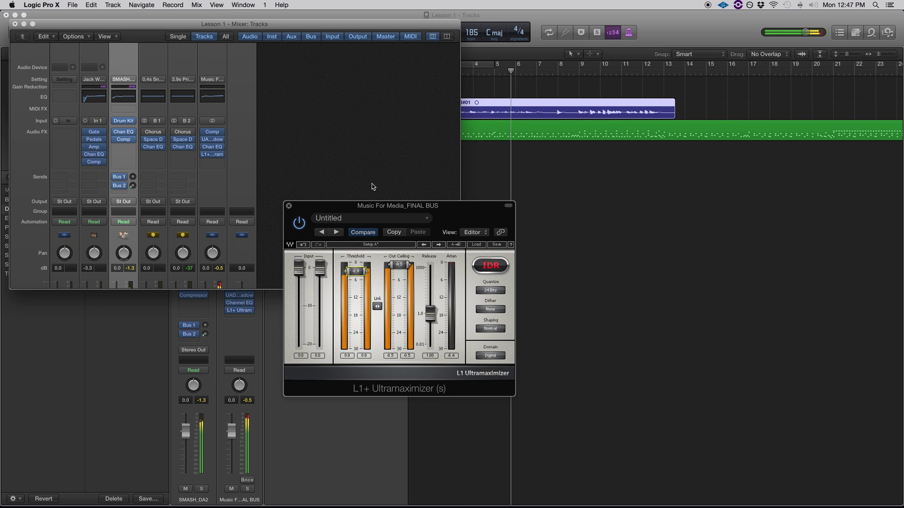
In the output's Channel EQ, set the upper-mid band to 3250 Hz, 0.5 dB and the high shelf to 8300 Hz, +1.0 dB; close the Mixer
click(224, 101)
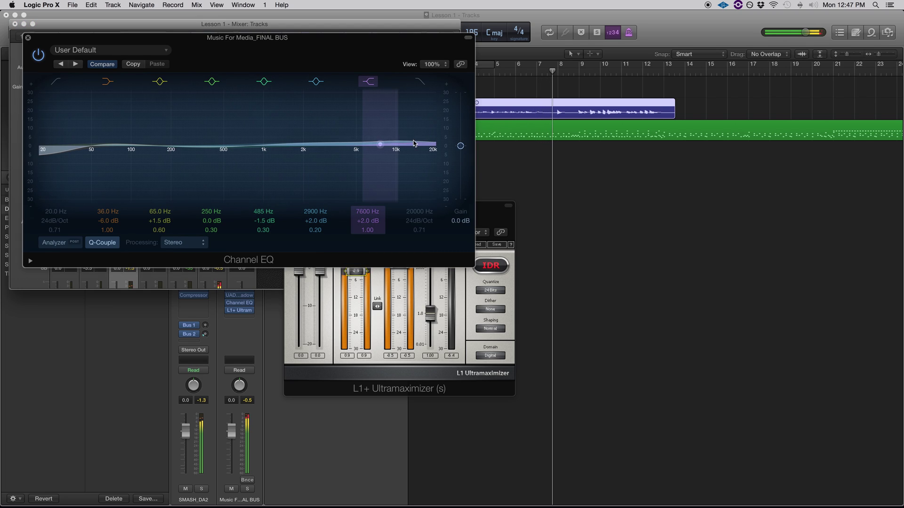
drag(402, 146, 404, 146)
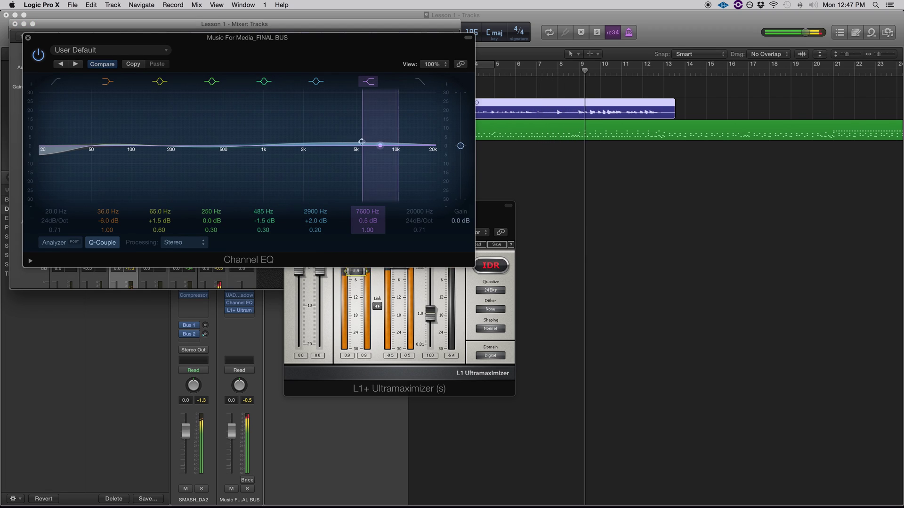
drag(311, 146, 317, 148)
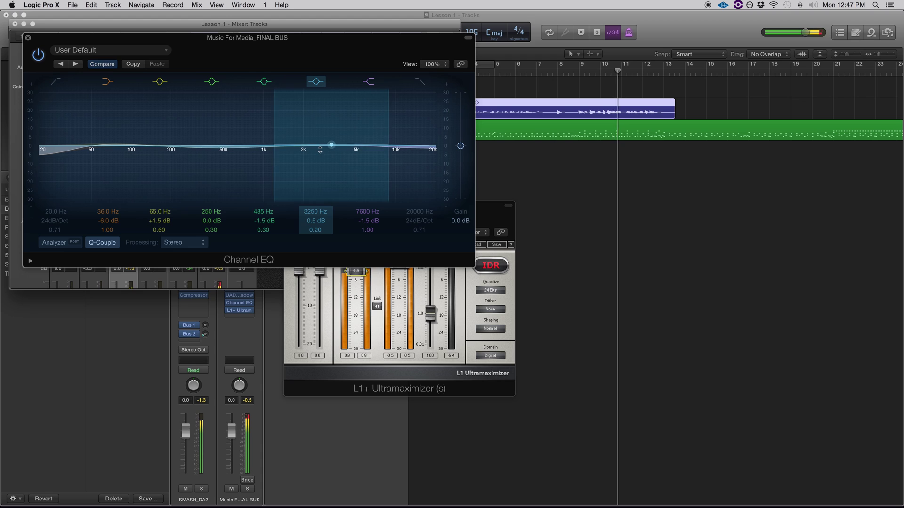
drag(406, 150, 411, 146)
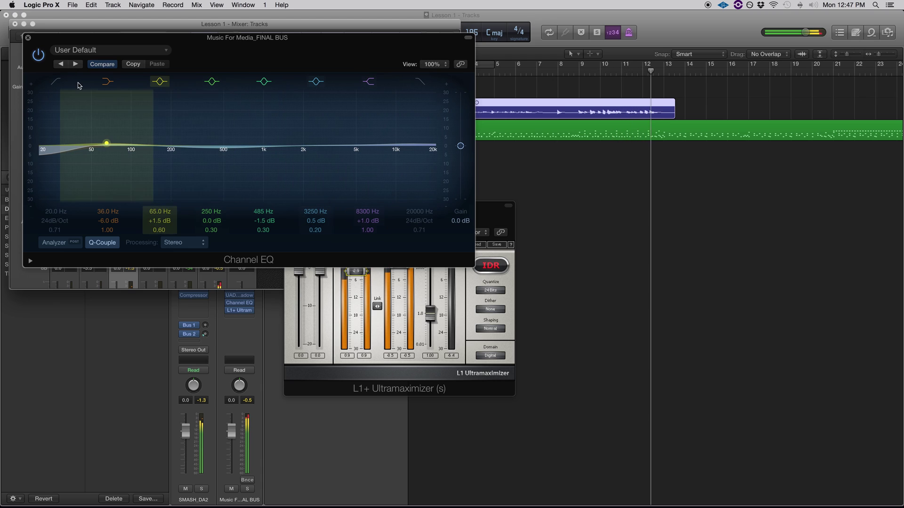
click(28, 38)
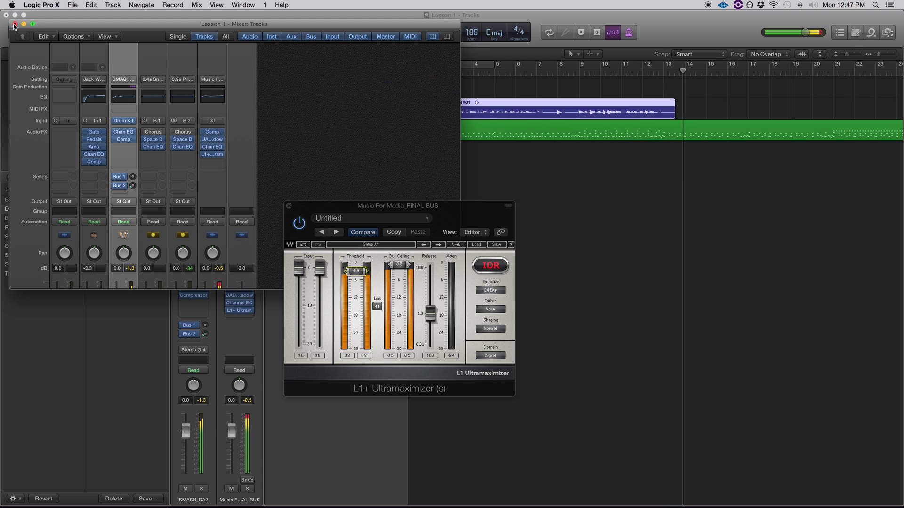
click(15, 24)
key(space)
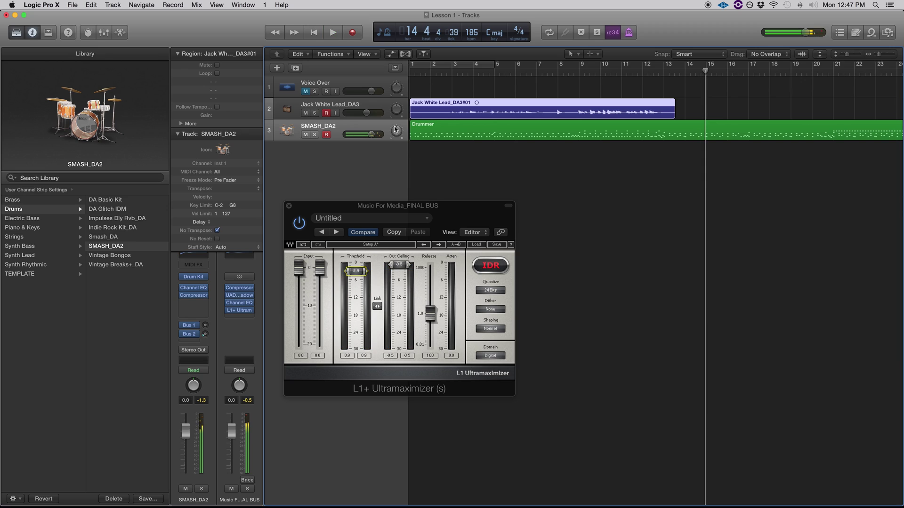